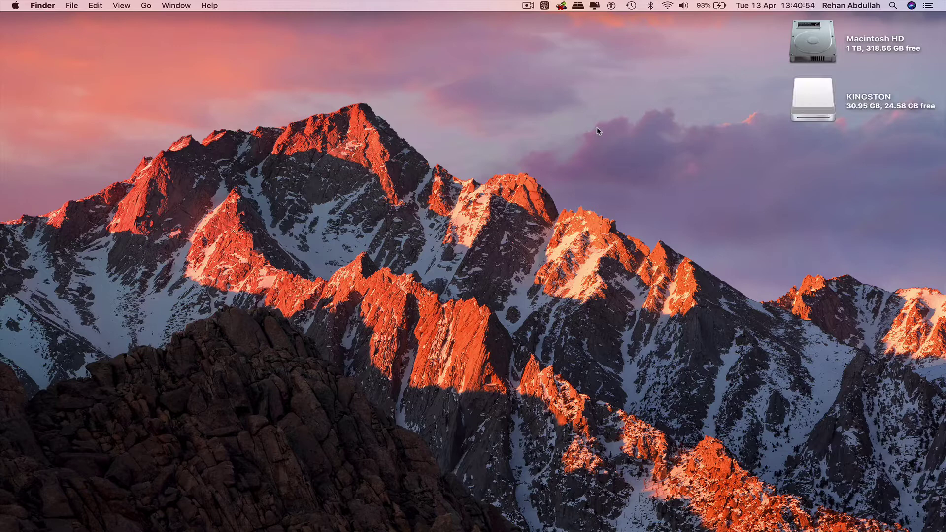
# Open the KINGSTON stick in an enlarged window and copy its USB folder to the desktop.
pyautogui.doubleClick(825, 106)
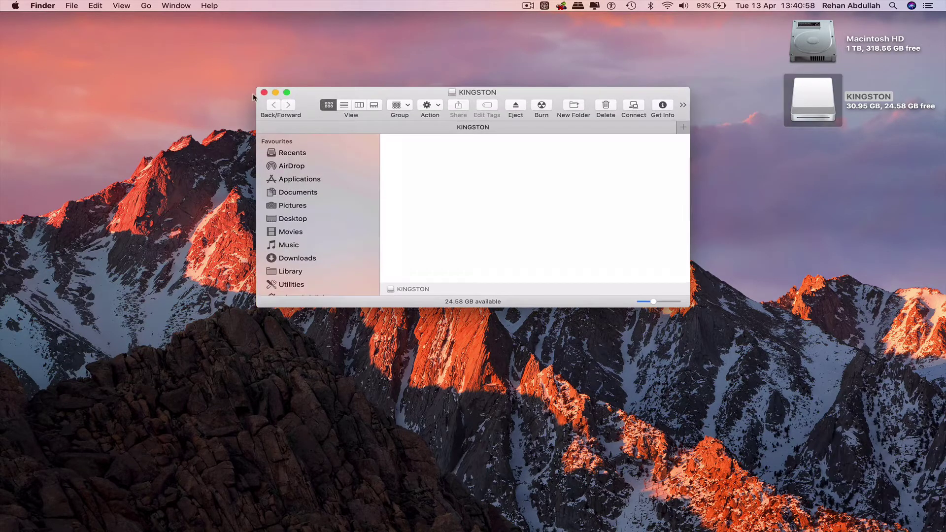
pyautogui.moveTo(258, 91); pyautogui.dragTo(2, 4)
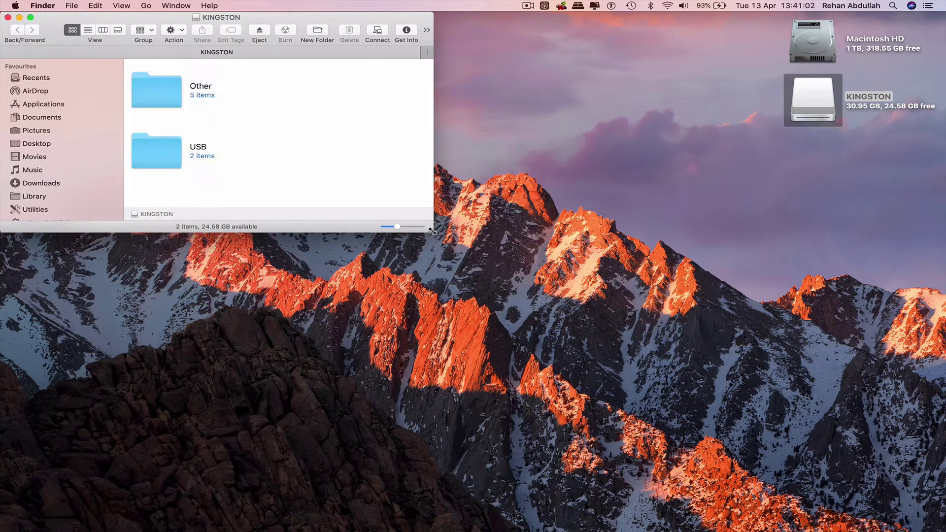
pyautogui.moveTo(433, 233); pyautogui.dragTo(649, 531)
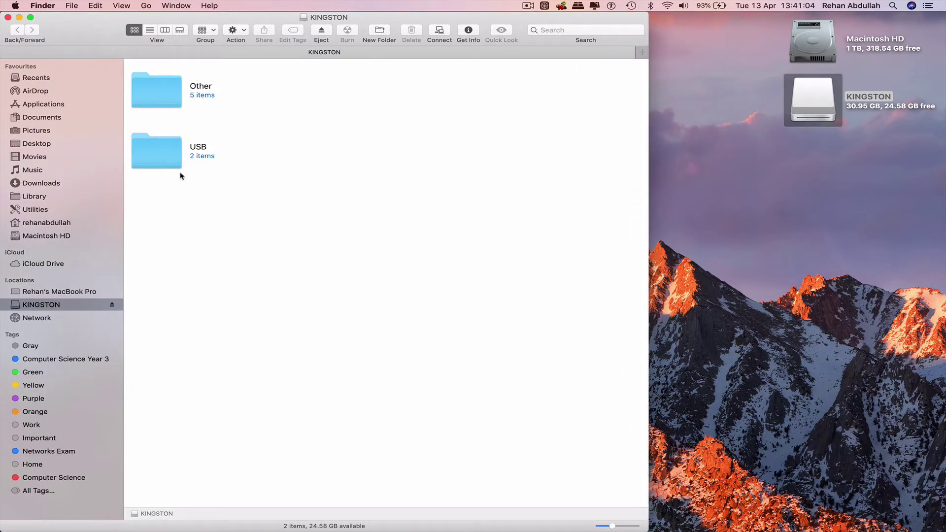
pyautogui.click(159, 156)
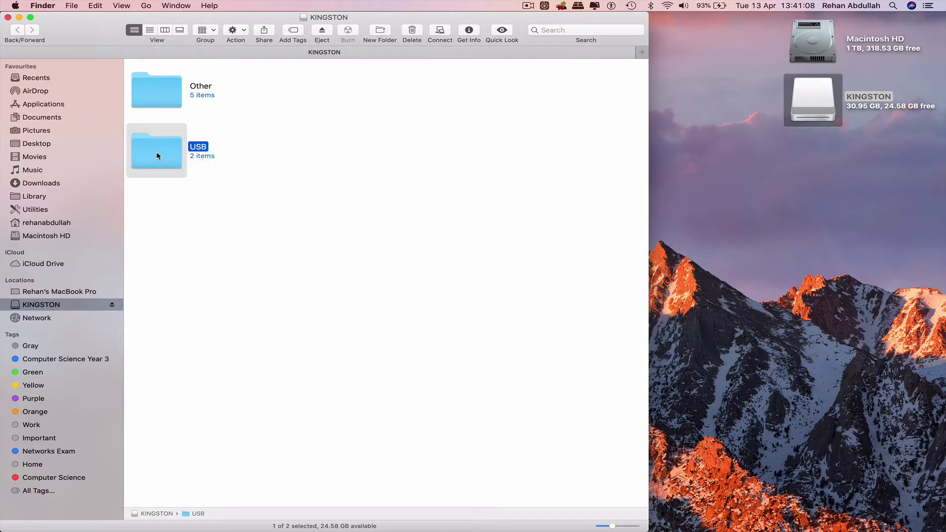
pyautogui.click(410, 163)
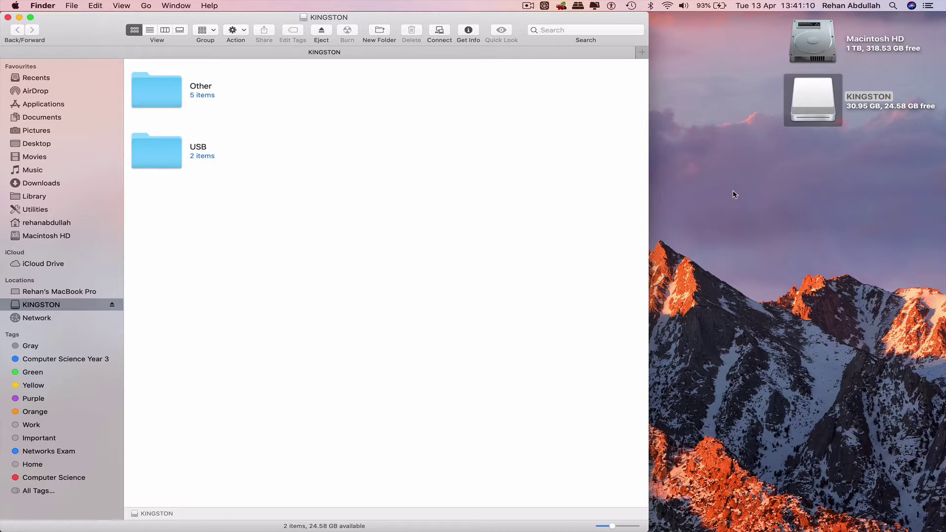
pyautogui.click(736, 194)
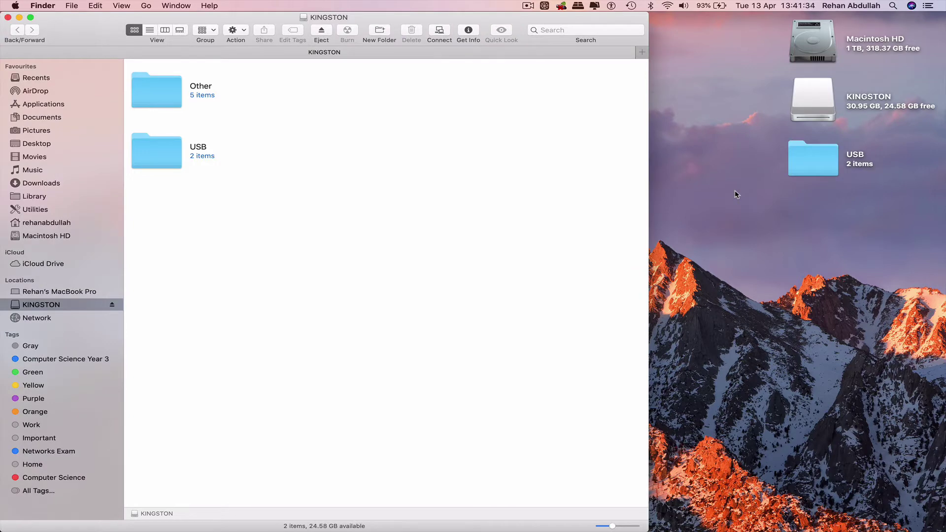
# Close the KINGSTON window and eject the KINGSTON stick.
pyautogui.click(8, 18)
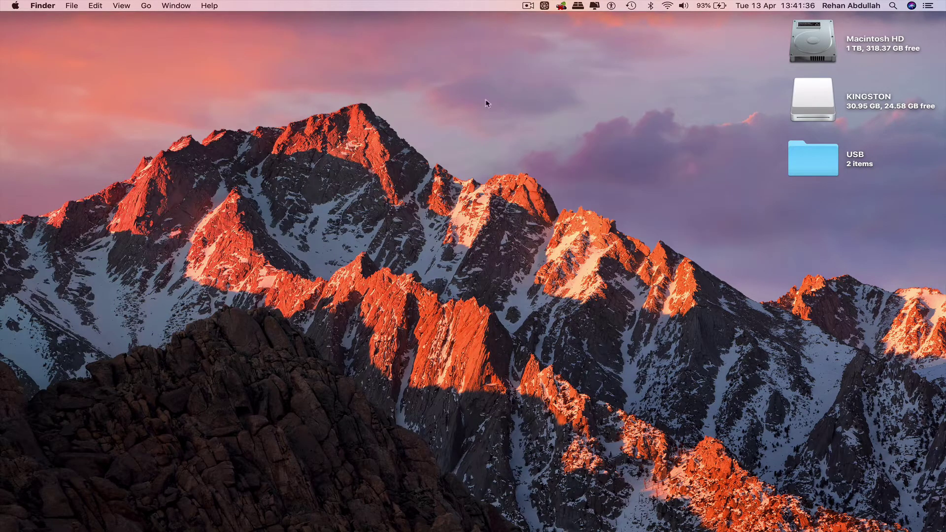
pyautogui.click(817, 97)
pyautogui.rightClick(817, 98)
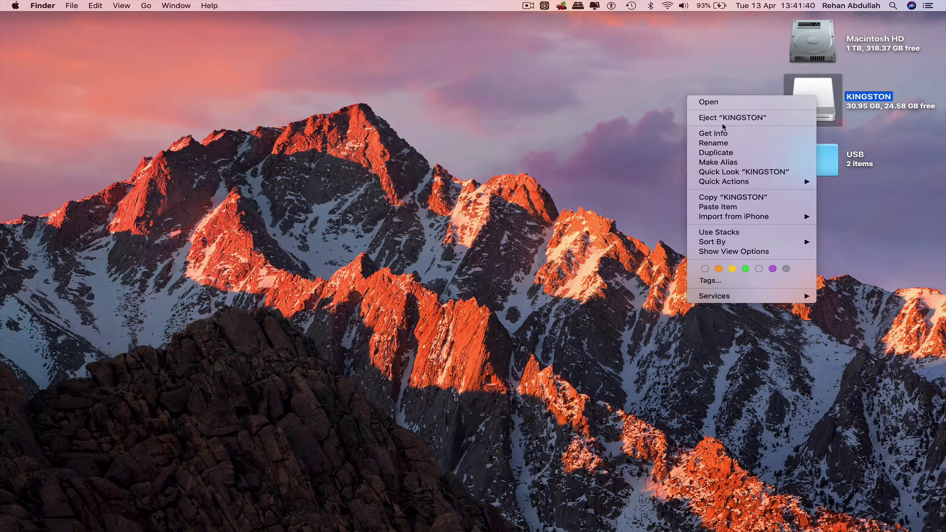
pyautogui.click(723, 118)
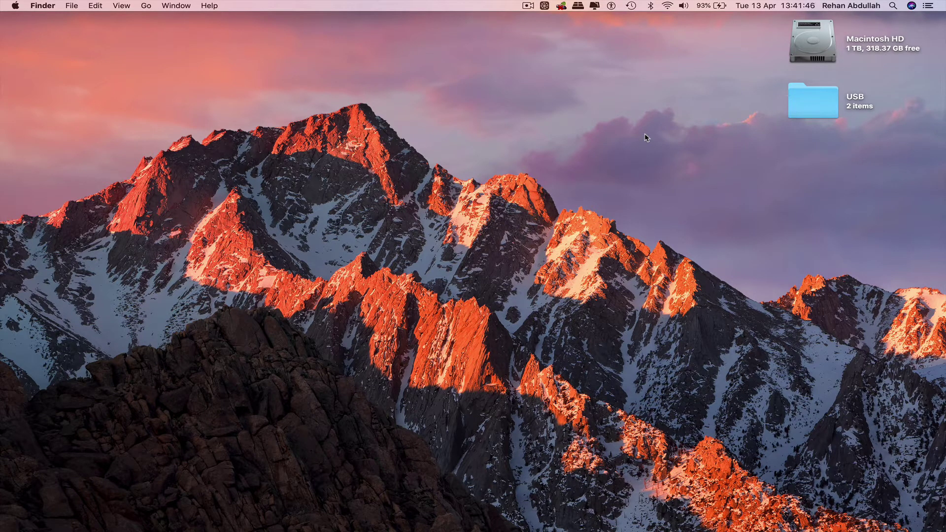
# Open the desktop USB copy in an enlarged window and enter its Mac folder.
pyautogui.doubleClick(848, 104)
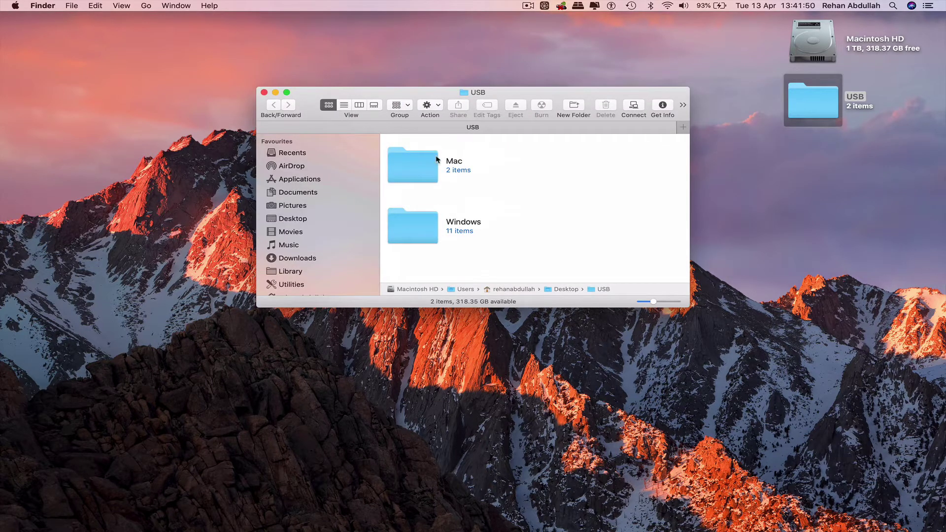
pyautogui.moveTo(257, 87); pyautogui.dragTo(1, 12)
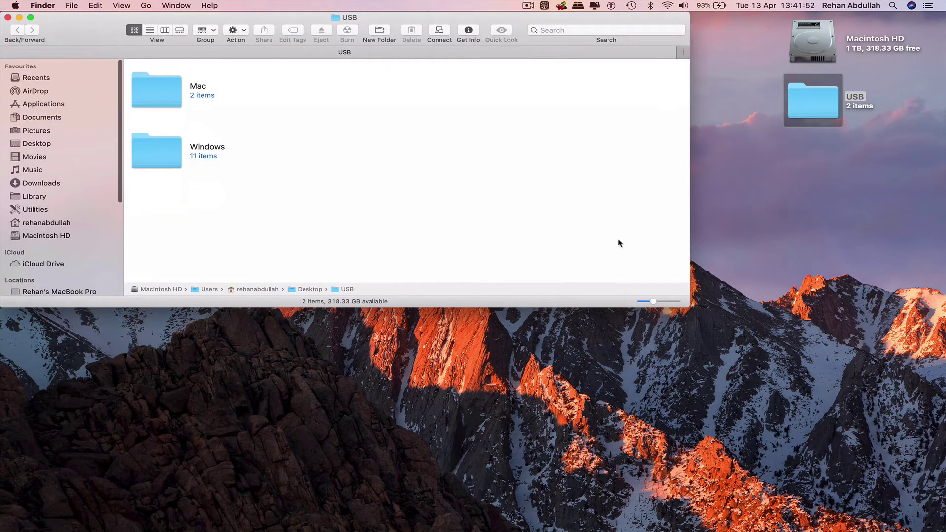
pyautogui.moveTo(690, 306); pyautogui.dragTo(730, 520)
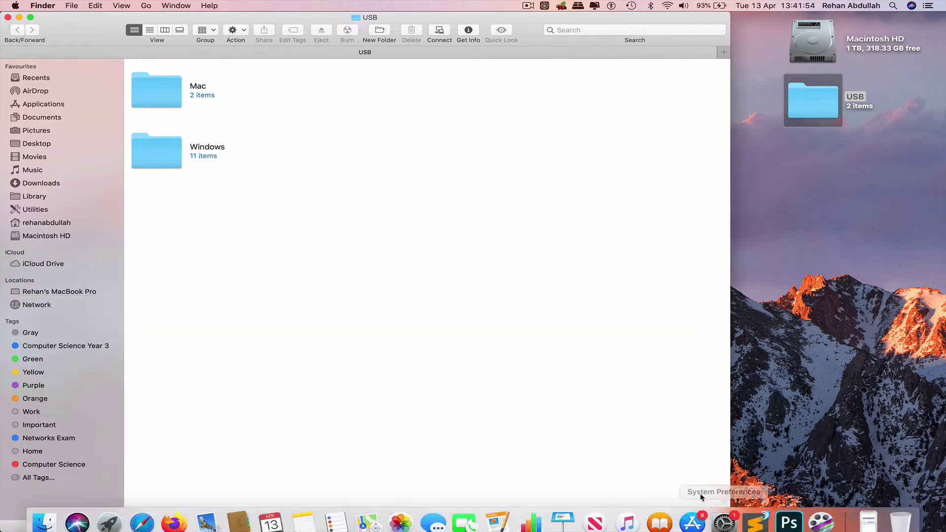
pyautogui.doubleClick(153, 96)
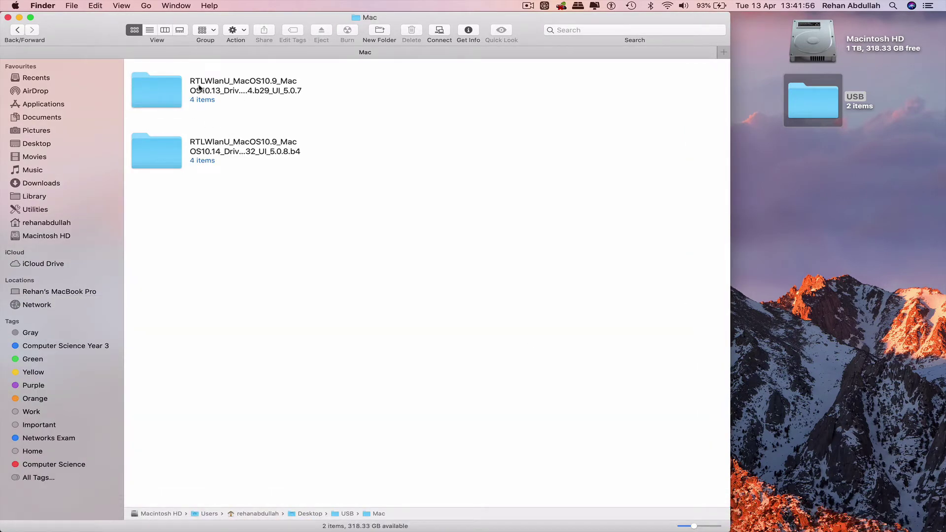
# Compare the 5.0.7 and 5.0.8.b4 Installer.pkg files in column view, then return to icon view.
pyautogui.click(165, 31)
pyautogui.press('Right')
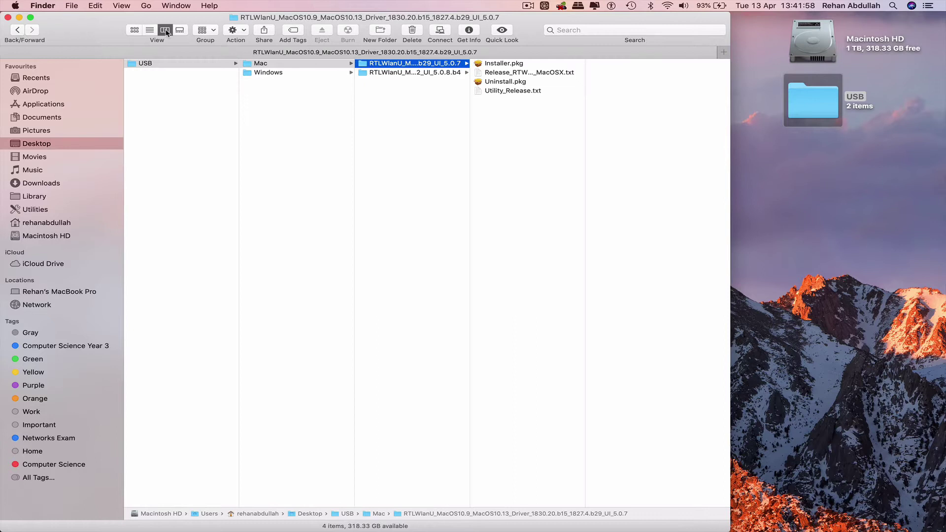
pyautogui.press('Down')
pyautogui.press('Up')
pyautogui.press('Right')
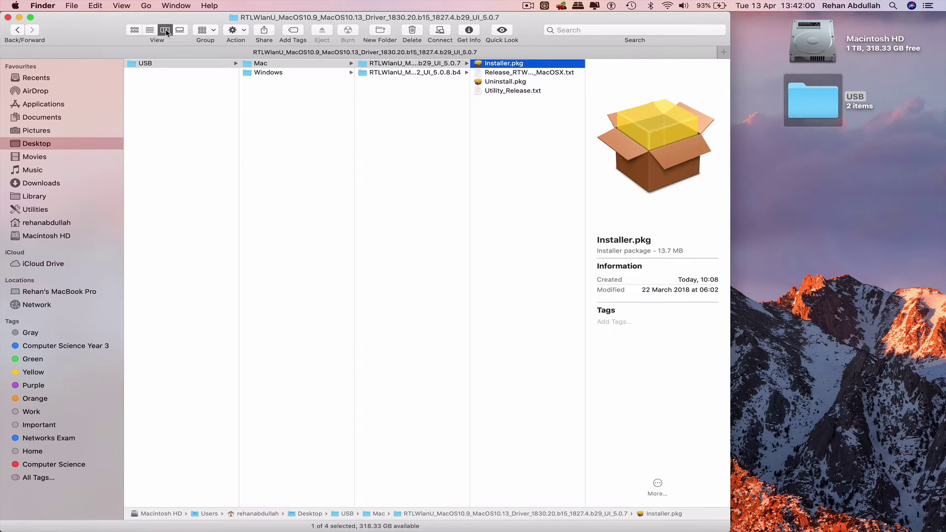
pyautogui.press('Left')
pyautogui.press('Down')
pyautogui.press('Right')
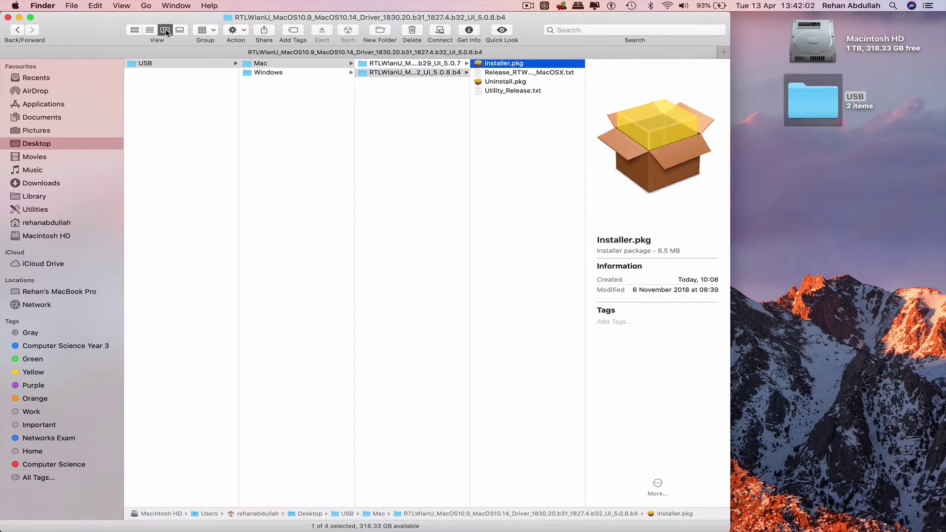
pyautogui.press('Left')
pyautogui.press('Up')
pyautogui.press('Right')
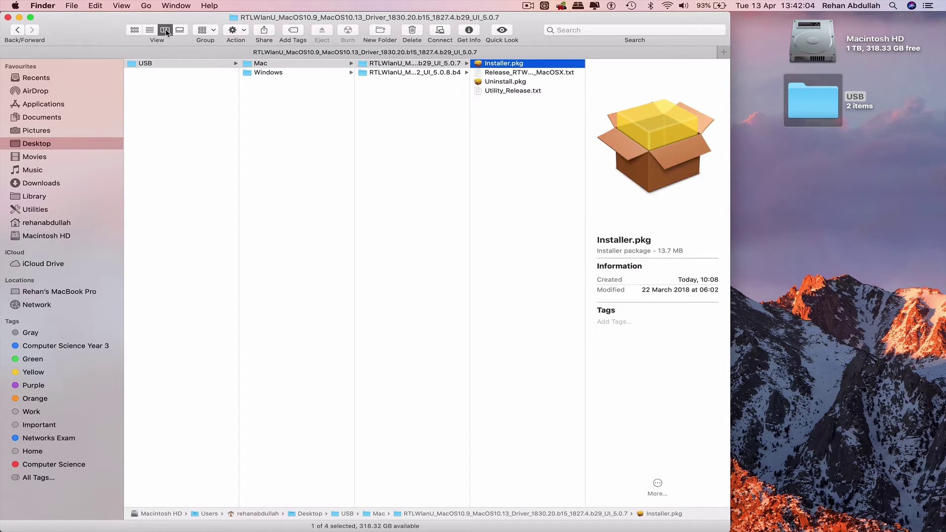
pyautogui.press('Left')
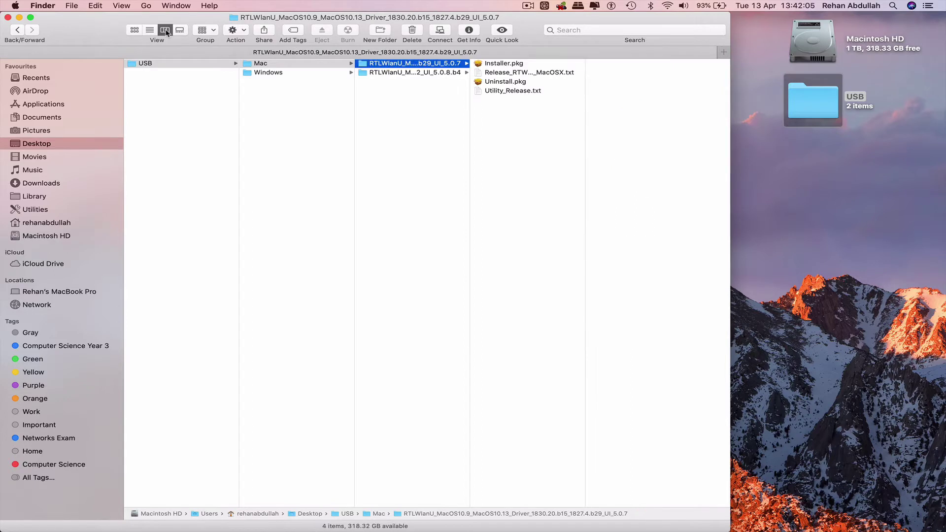
pyautogui.click(137, 32)
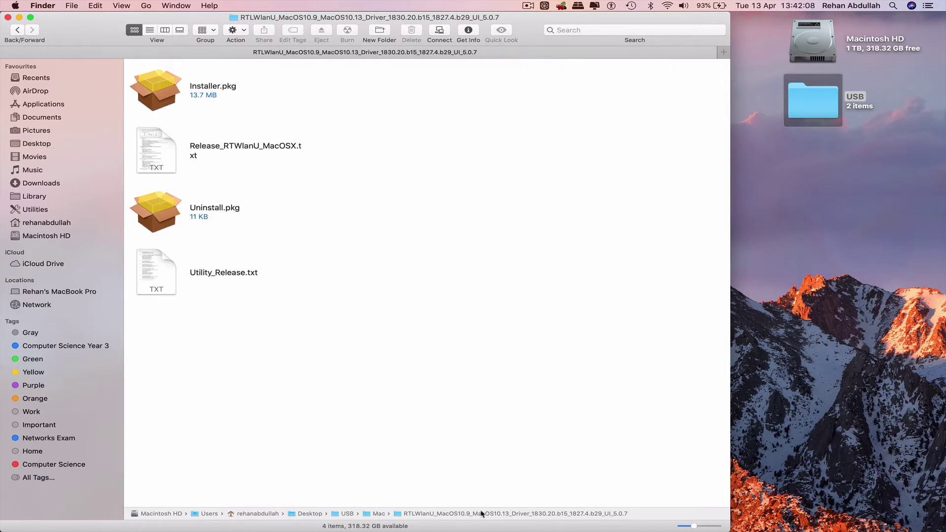
# Launch Installer.pkg from the MacOS10.13 driver folder.
pyautogui.doubleClick(371, 513)
pyautogui.doubleClick(172, 104)
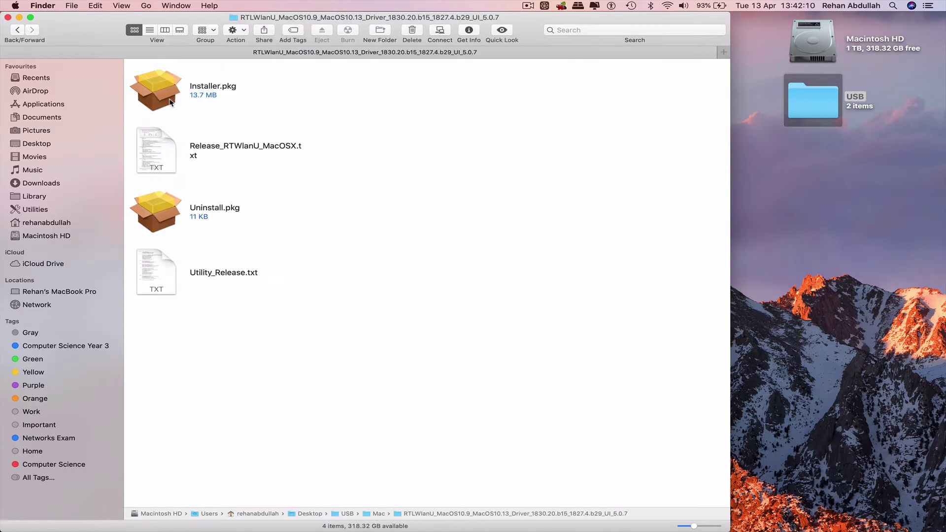
pyautogui.doubleClick(169, 96)
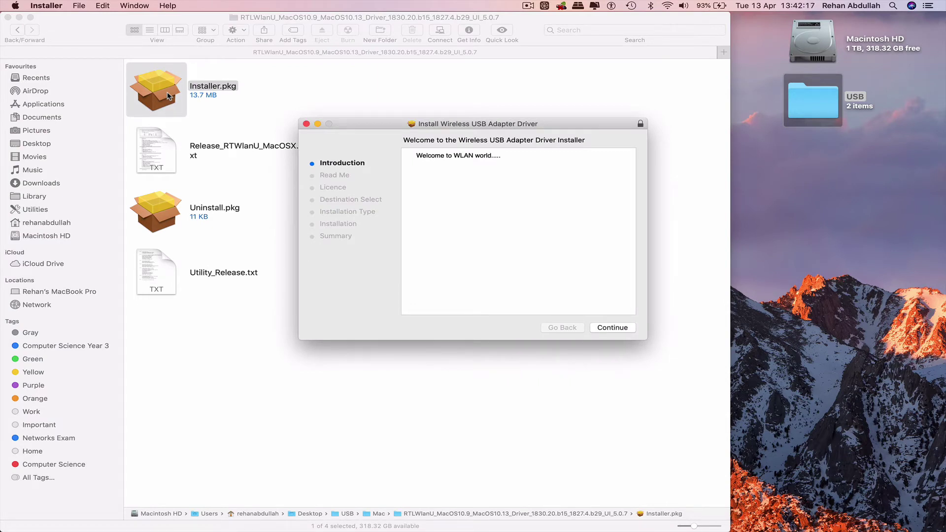
# Continue past Introduction and Read Me, agree to the licence, and accept Macintosh HD as destination.
pyautogui.click(625, 328)
pyautogui.click(628, 330)
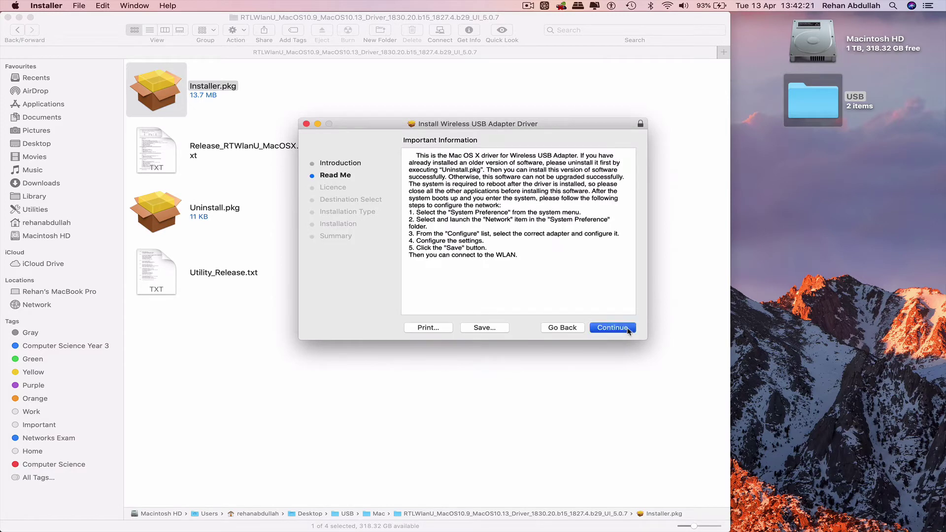
pyautogui.click(612, 328)
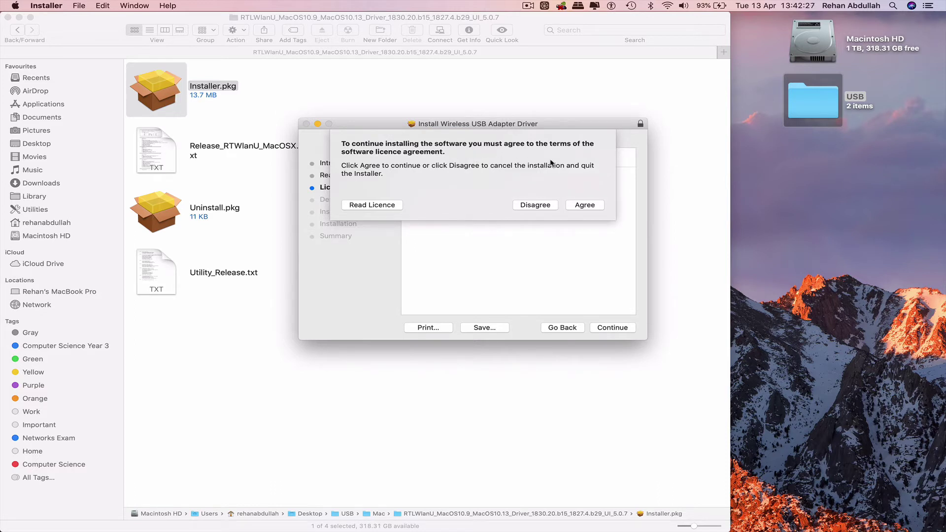
pyautogui.click(597, 207)
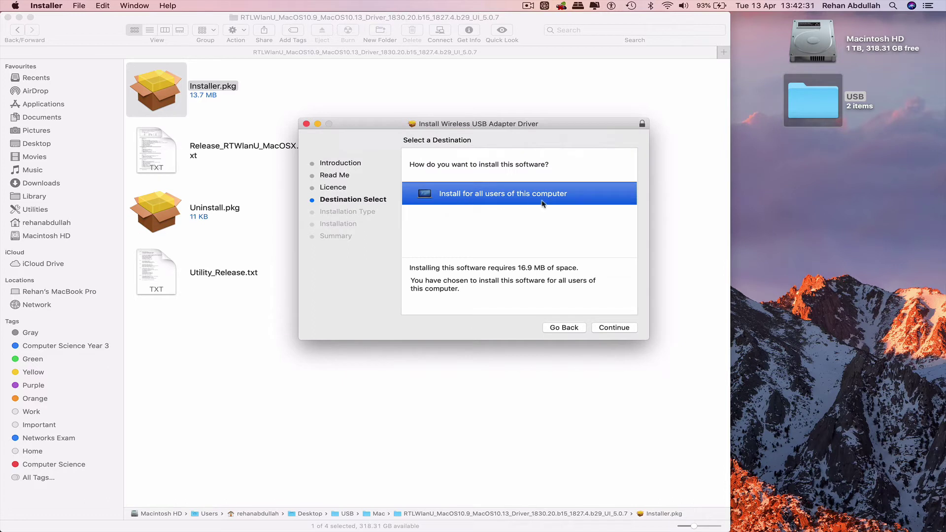
pyautogui.click(618, 329)
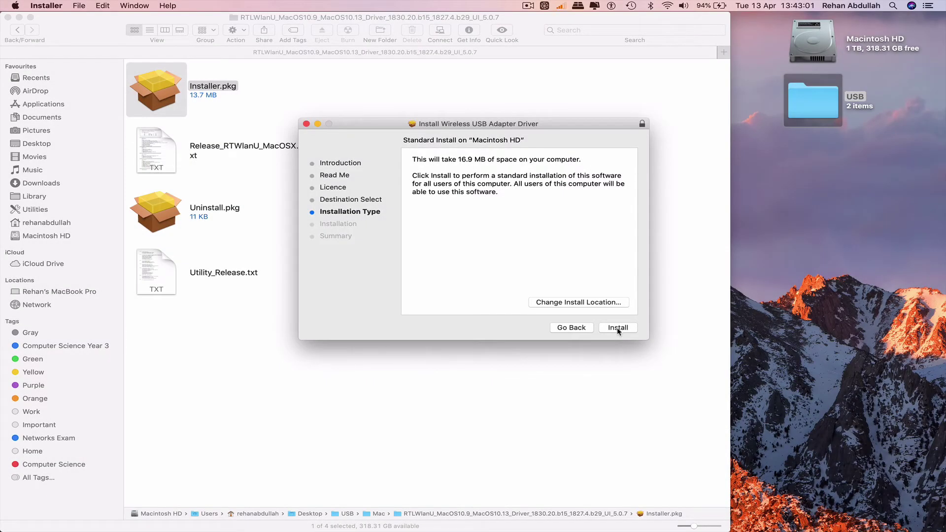
# Install with the account password, confirm the restart warning, and quit at the incompatibility error.
pyautogui.click(618, 328)
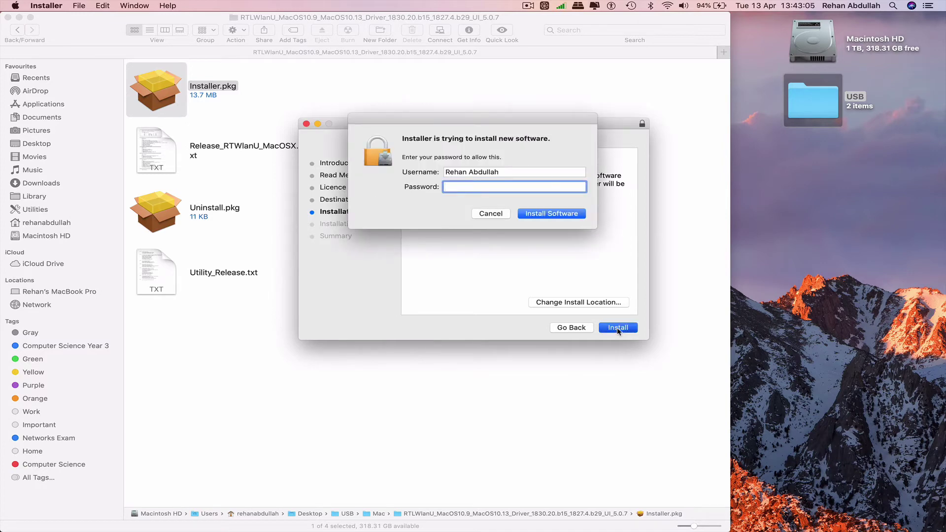
pyautogui.write('******')
pyautogui.press('Return')
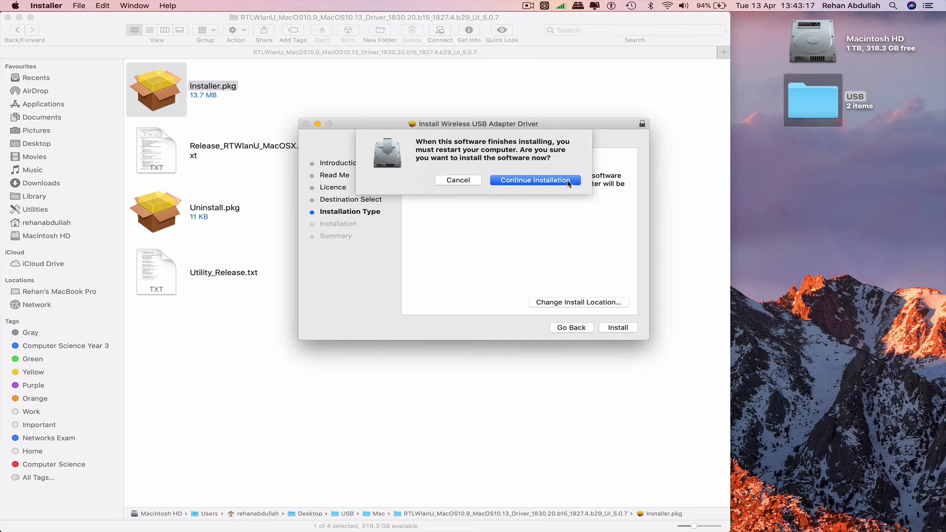
pyautogui.click(570, 181)
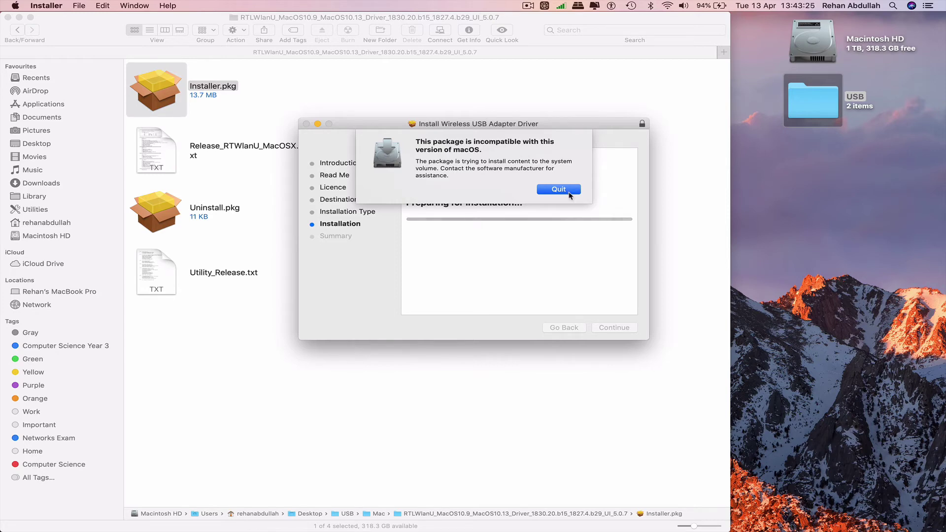
pyautogui.click(568, 191)
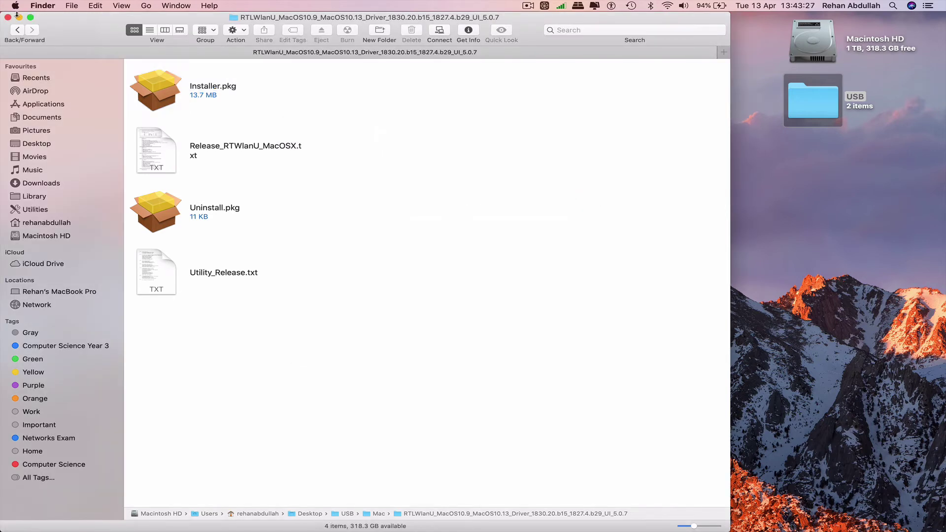
# Launch the MacOS10.14 5.0.8.b4 Installer.pkg and agree to its licence.
pyautogui.click(17, 30)
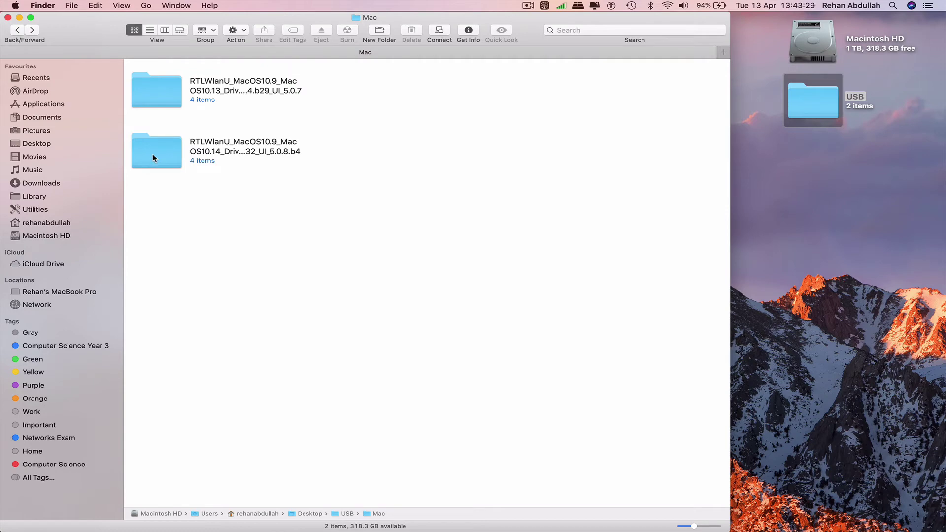
pyautogui.doubleClick(153, 158)
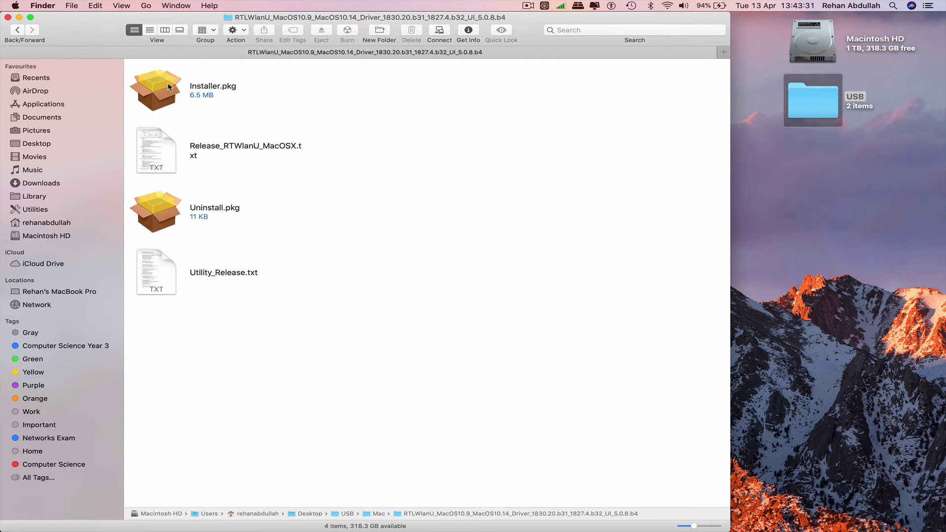
pyautogui.doubleClick(168, 87)
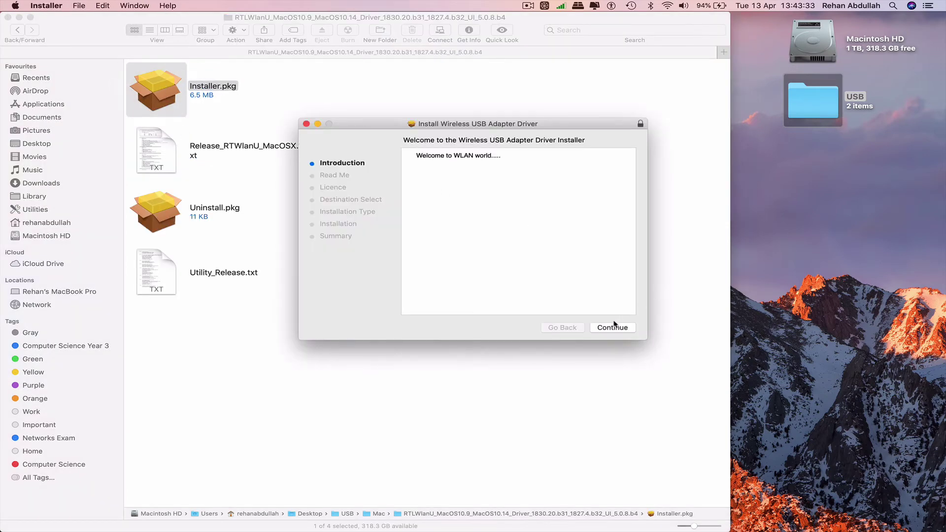
pyautogui.click(615, 325)
pyautogui.click(613, 330)
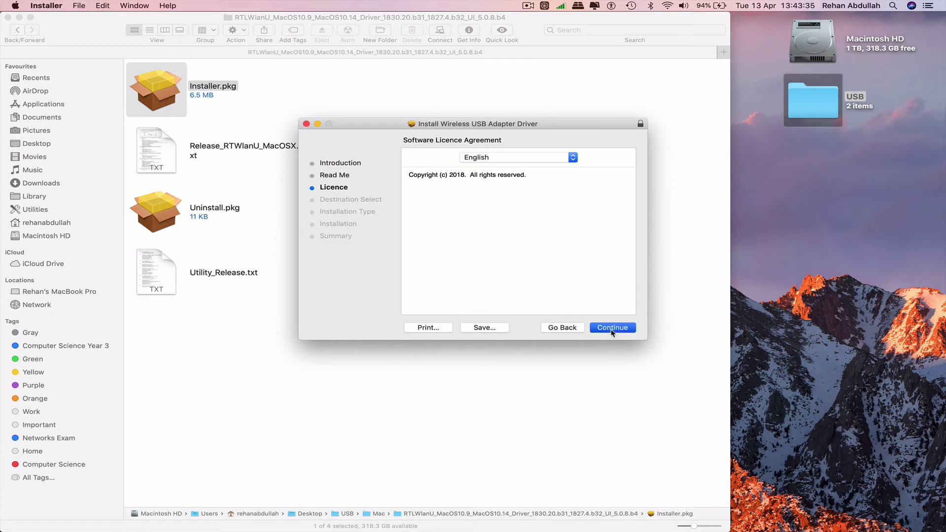
pyautogui.click(613, 328)
pyautogui.click(590, 206)
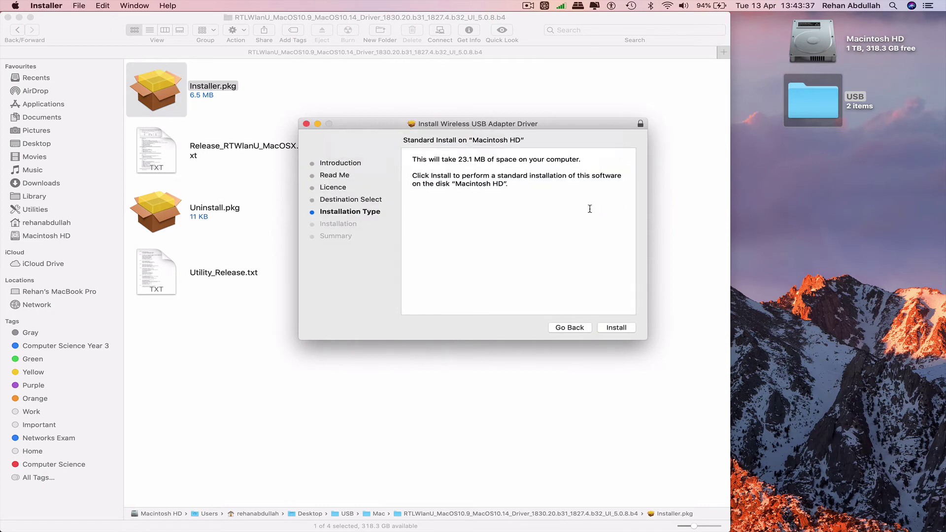
# Install with the account password, confirm the restart, and quit at the incompatibility error.
pyautogui.click(623, 329)
pyautogui.write('*****')
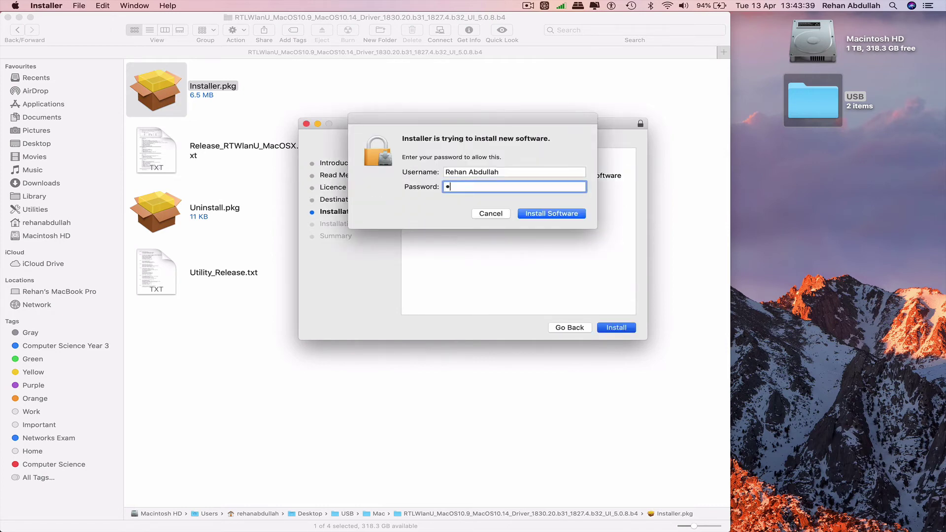
pyautogui.press('Return')
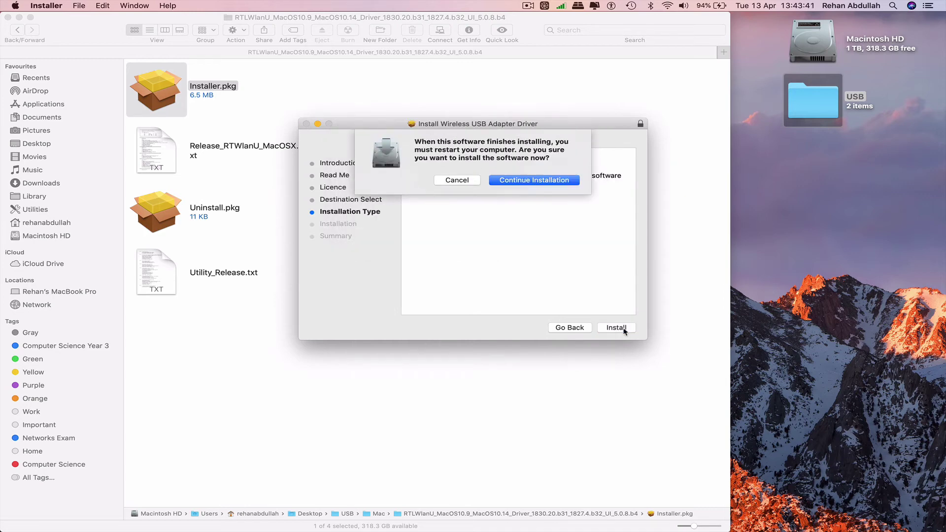
pyautogui.click(566, 181)
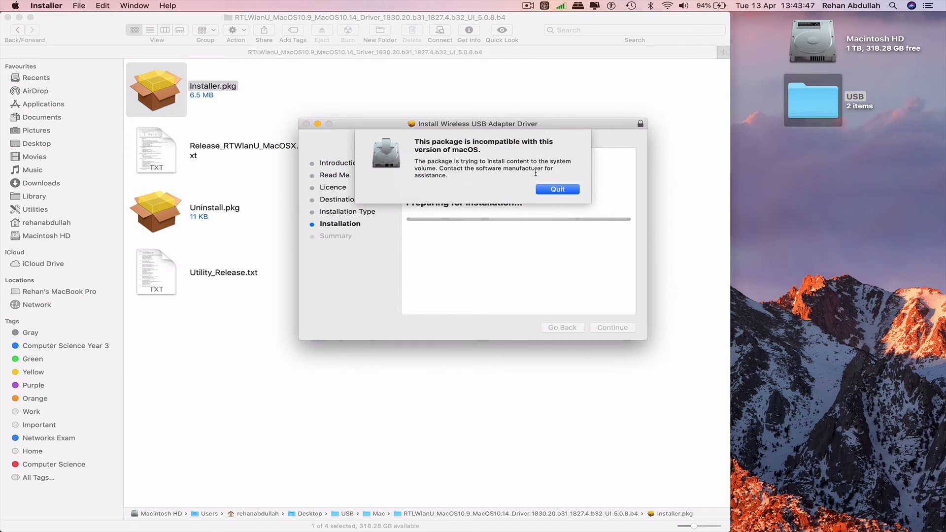
pyautogui.click(568, 191)
pyautogui.click(568, 195)
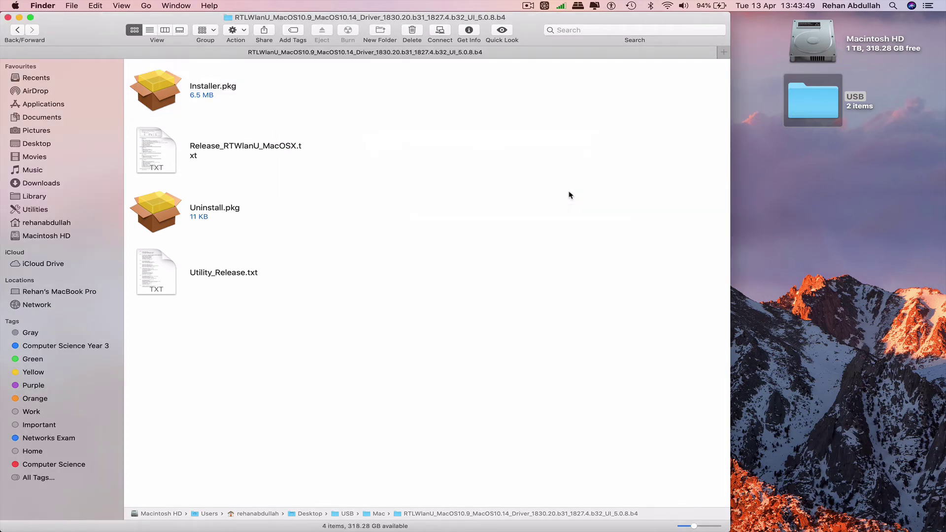